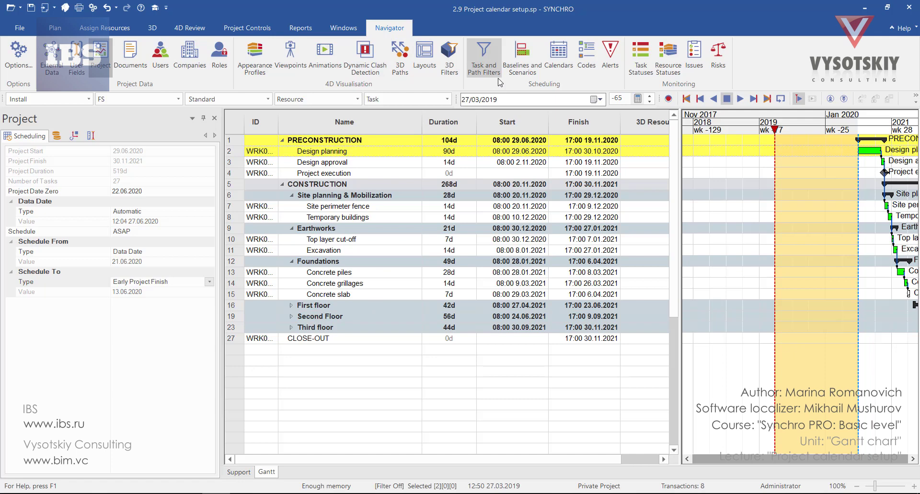
Open the Calendars list and add New Calendar next to Standard
{"action": "left_click", "coordinate": [559, 61]}
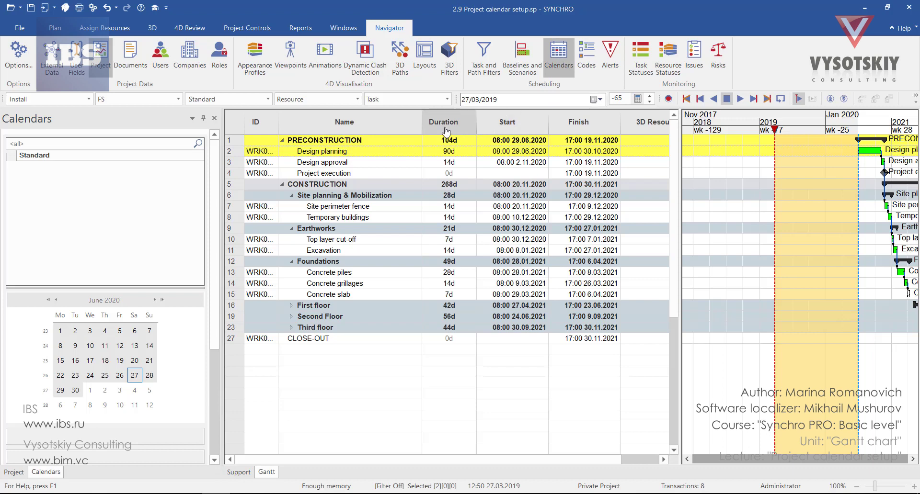
{"action": "right_click", "coordinate": [103, 196]}
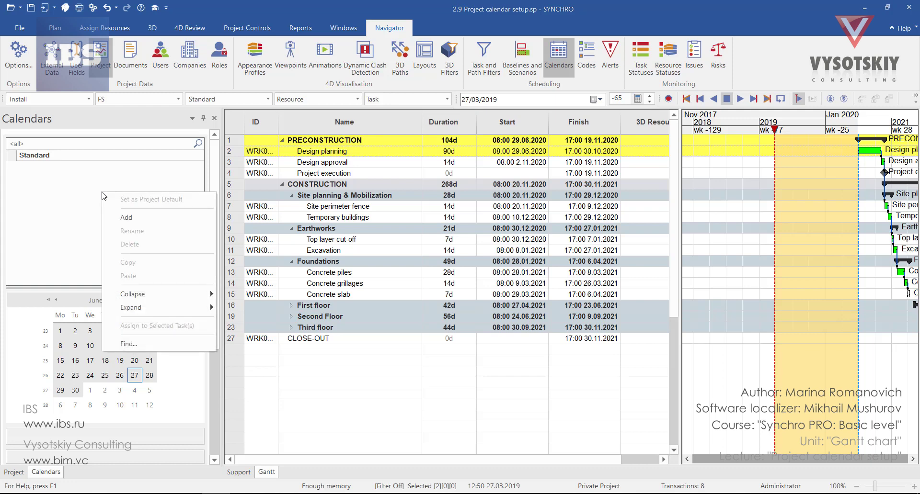
{"action": "left_click", "coordinate": [143, 225]}
{"action": "left_click", "coordinate": [101, 157]}
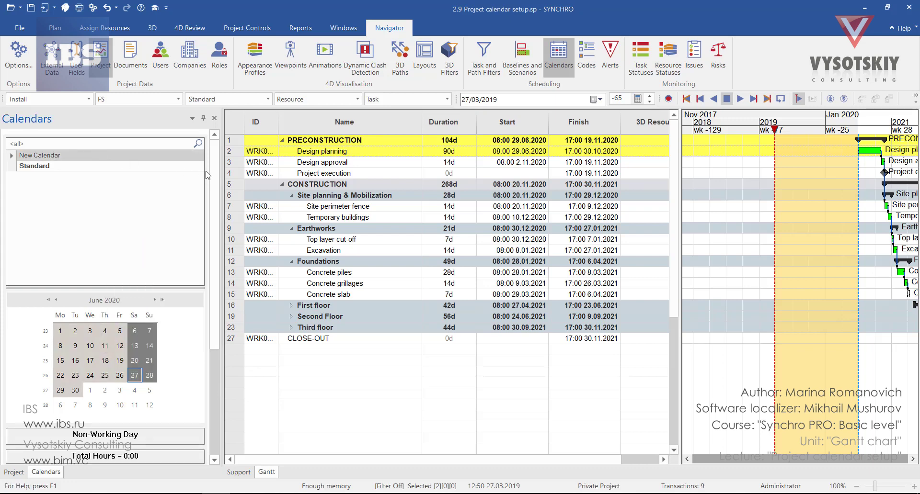
Enlarge the month view and check the hours of Friday 5 and Saturday 6 June
{"action": "left_click_drag", "start_coordinate": [176, 288], "coordinate": [159, 203]}
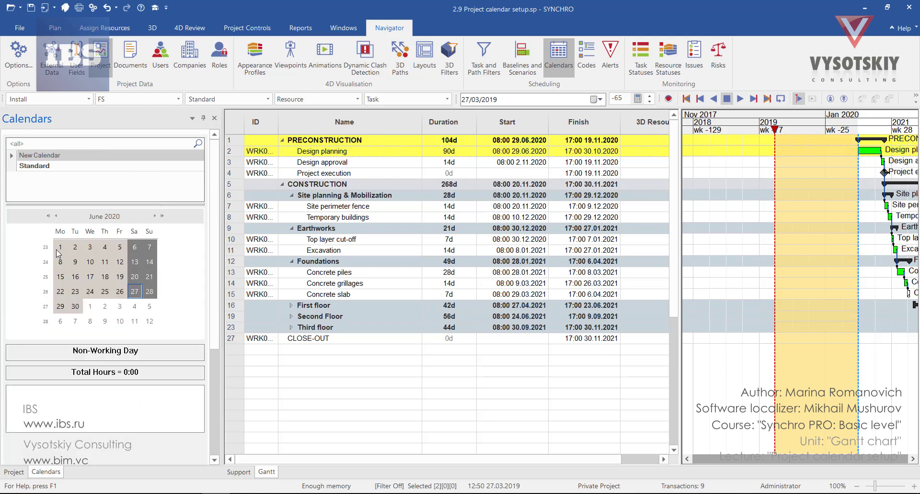
{"action": "left_click", "coordinate": [120, 247]}
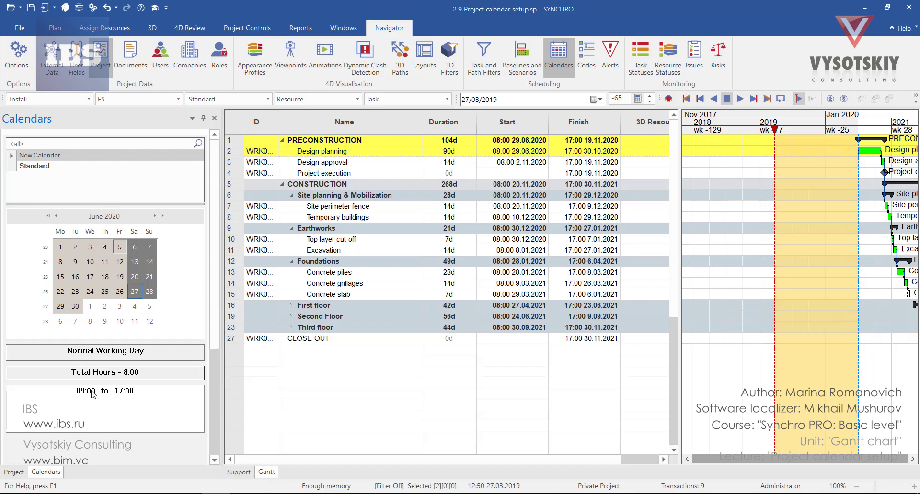
{"action": "left_click", "coordinate": [135, 247]}
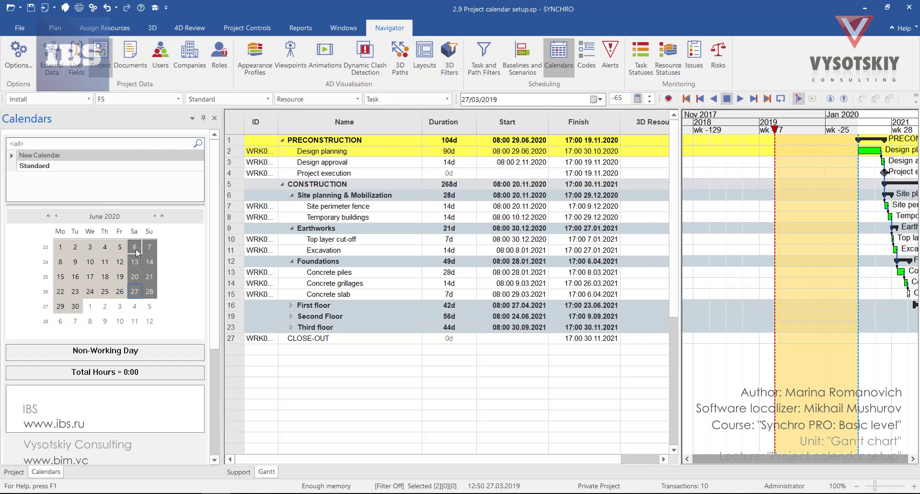
Make every Saturday a normal working day, starting from Saturday 6 June
{"action": "right_click", "coordinate": [138, 253]}
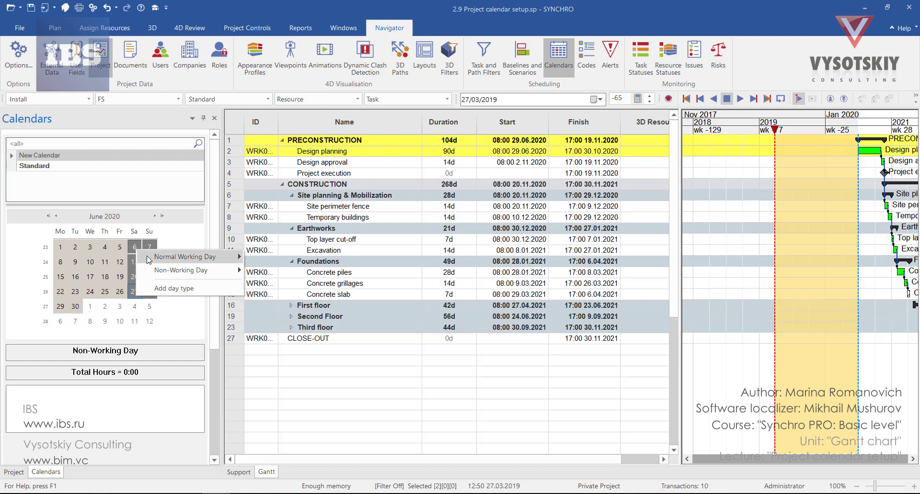
{"action": "mouse_move", "coordinate": [152, 262]}
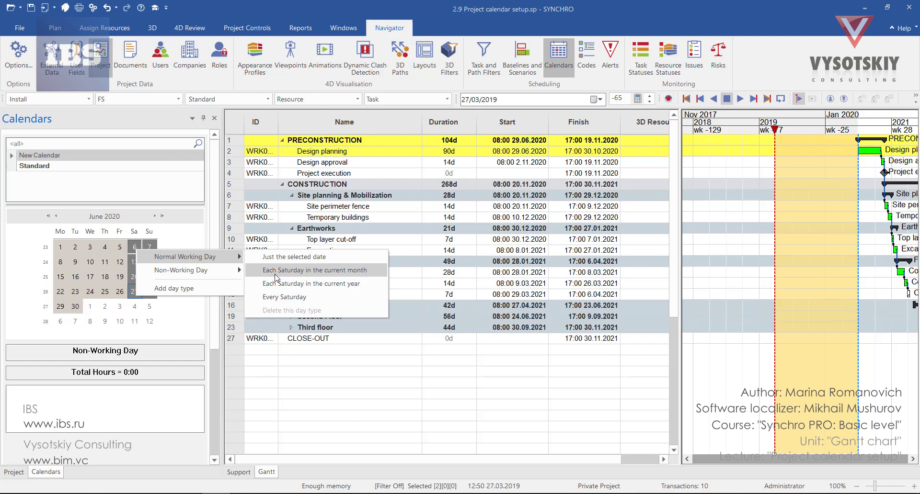
{"action": "left_click", "coordinate": [283, 299]}
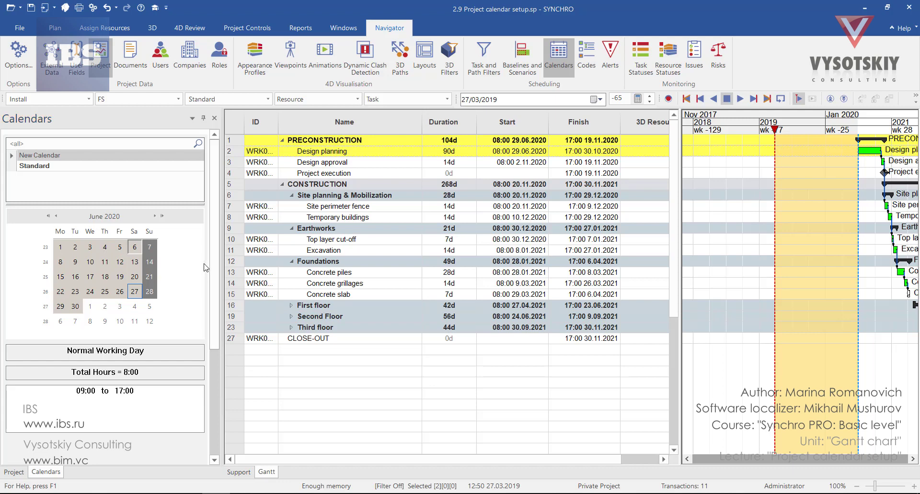
Make every Sunday a normal working day, starting from Sunday 7 June
{"action": "right_click", "coordinate": [150, 250]}
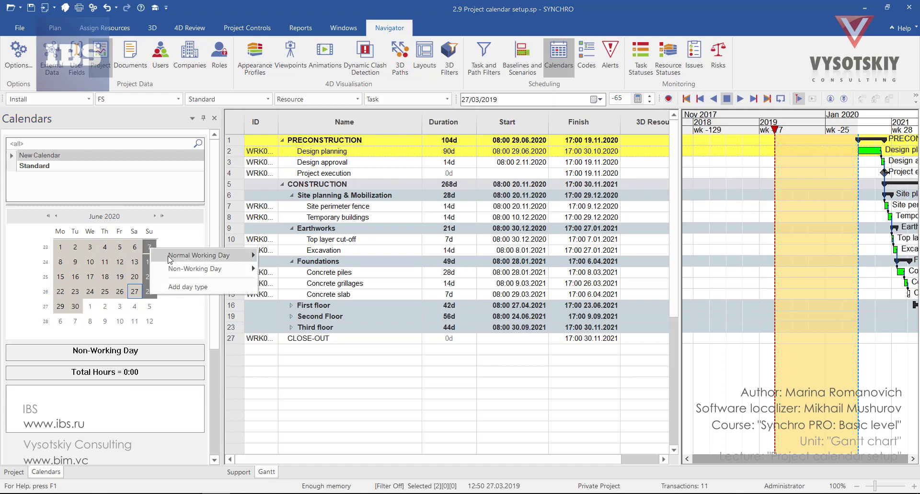
{"action": "mouse_move", "coordinate": [194, 258]}
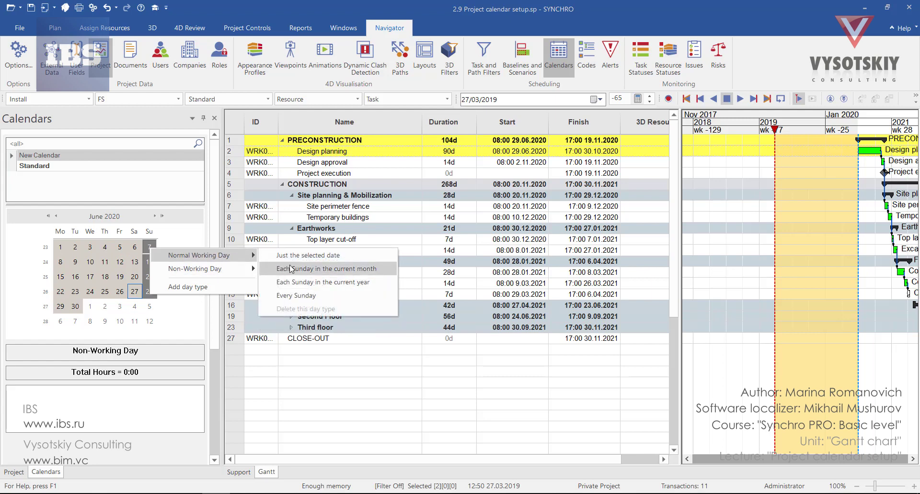
{"action": "left_click", "coordinate": [305, 296]}
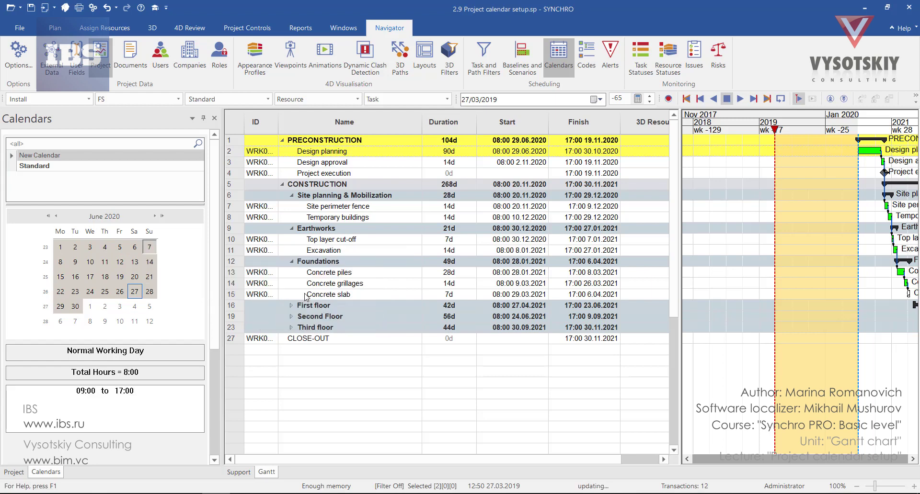
Set every Monday as a non-working day, then check Sunday 21 June's working hours
{"action": "right_click", "coordinate": [61, 251]}
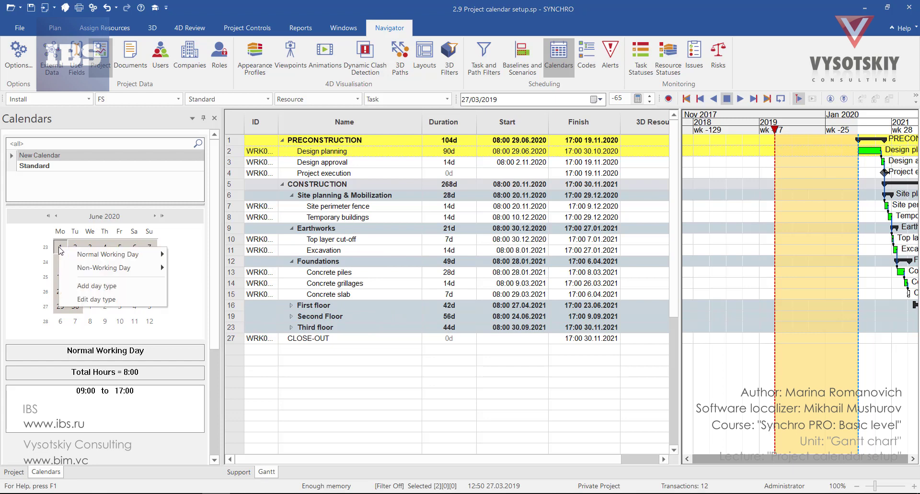
{"action": "mouse_move", "coordinate": [82, 270]}
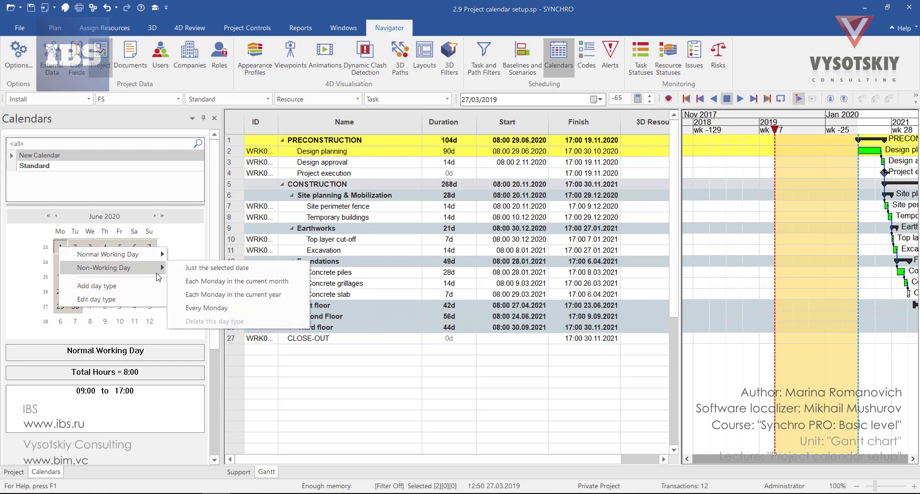
{"action": "left_click", "coordinate": [211, 308]}
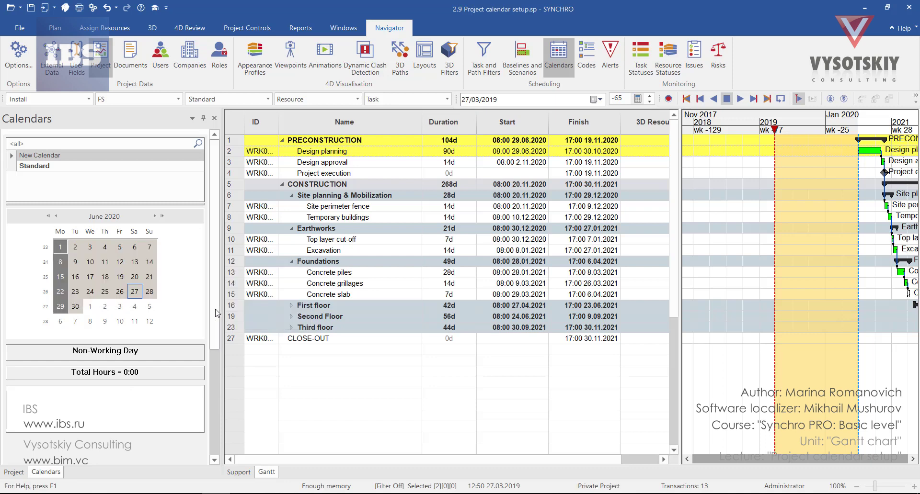
{"action": "left_click", "coordinate": [150, 276]}
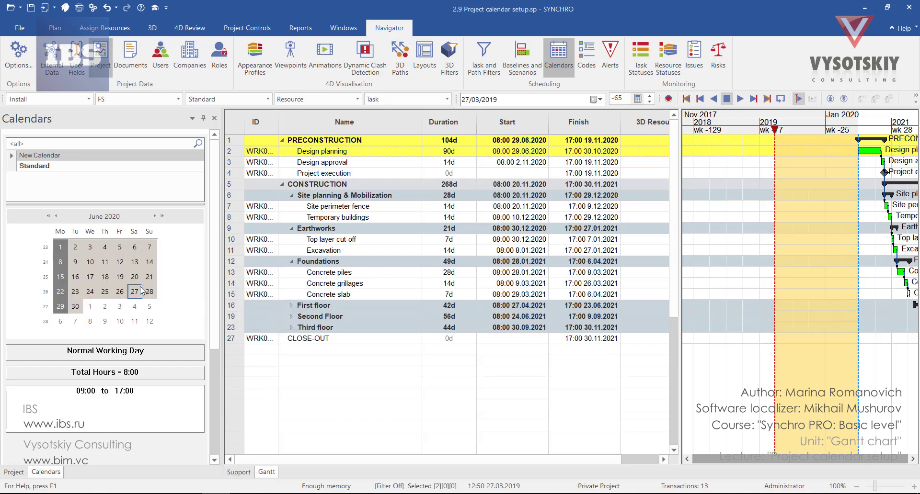
{"action": "right_click", "coordinate": [76, 247]}
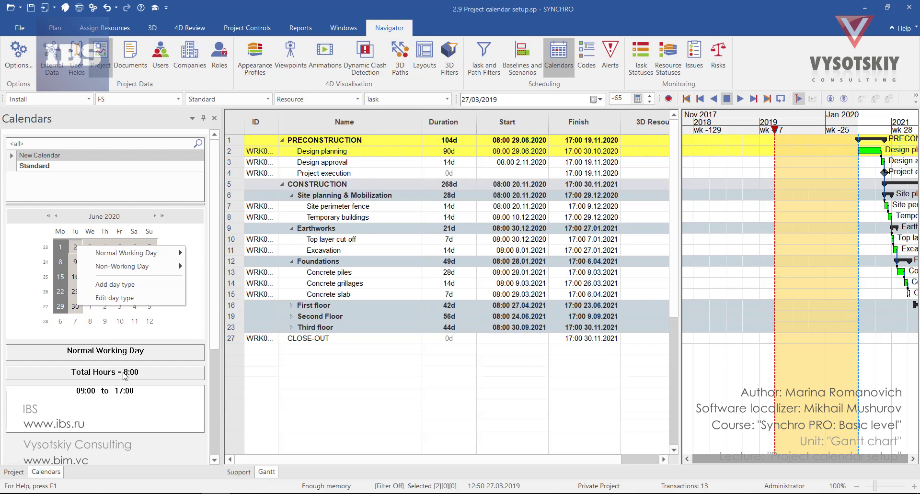
Create a day type named 'Schedule' with a first time block from 07:30 to 12:30
{"action": "left_click", "coordinate": [116, 288]}
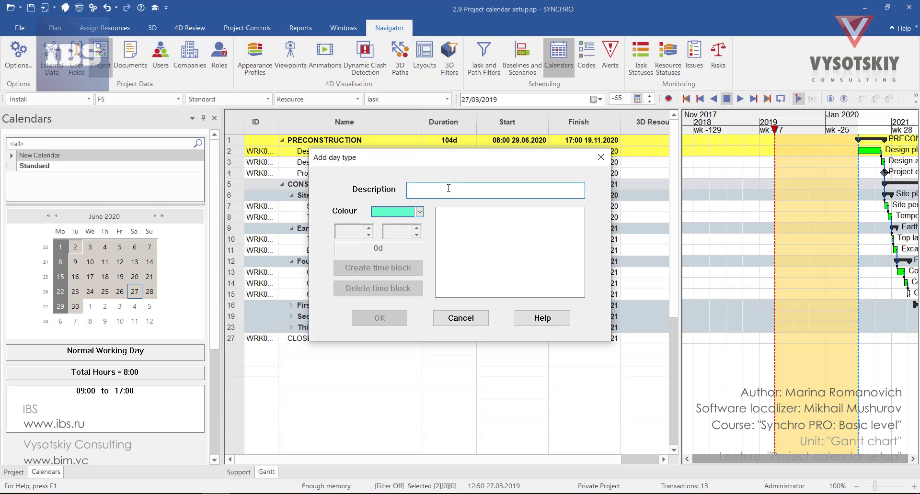
{"action": "type", "text": "Sch"}
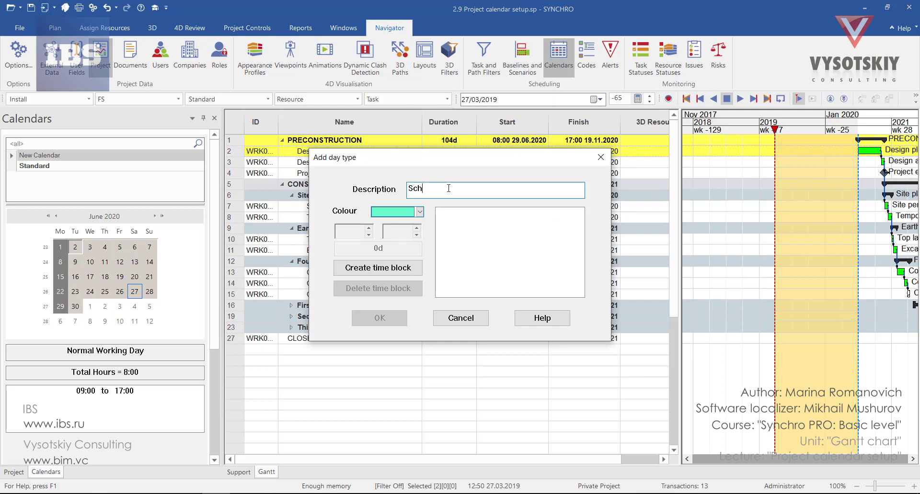
{"action": "type", "text": "edule"}
{"action": "left_click", "coordinate": [403, 268]}
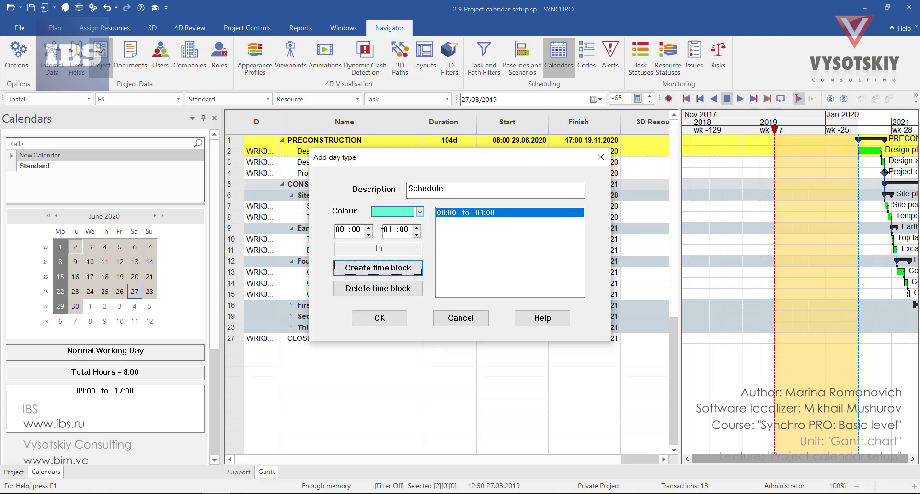
{"action": "left_click", "coordinate": [339, 230]}
{"action": "type", "text": "7"}
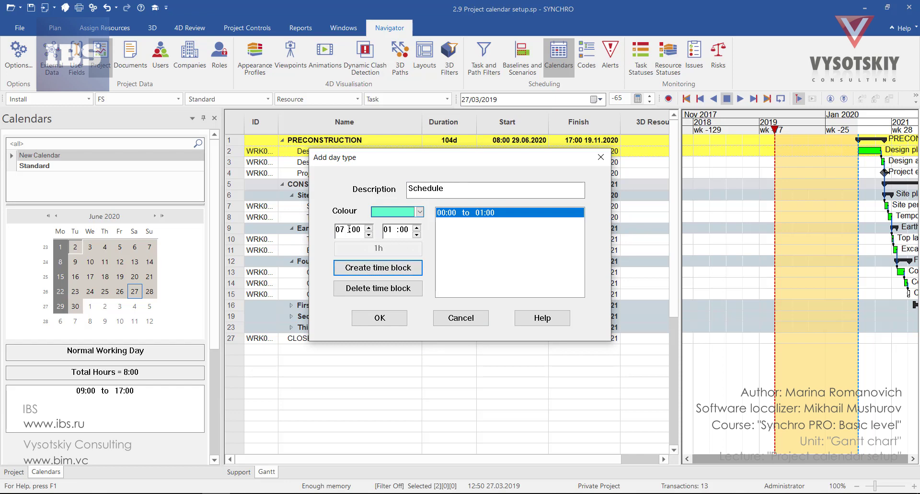
{"action": "left_click", "coordinate": [357, 230]}
{"action": "type", "text": "30"}
{"action": "left_click", "coordinate": [389, 228]}
{"action": "type", "text": "1230"}
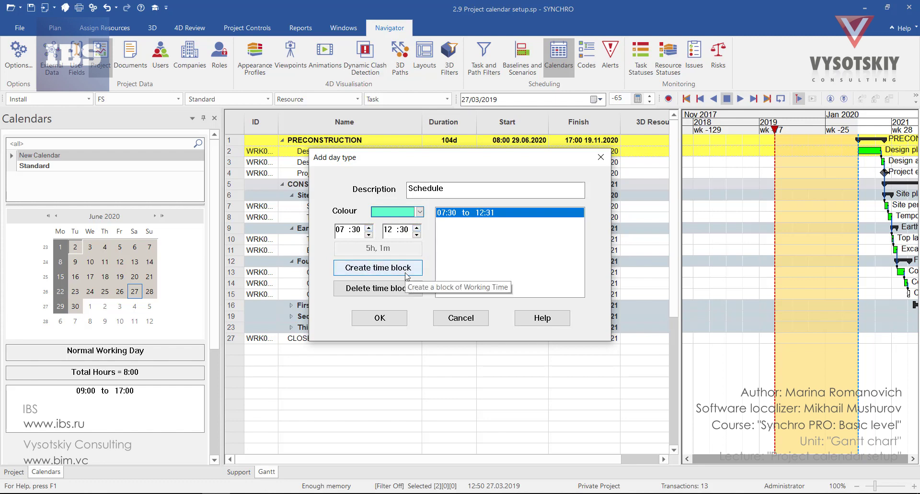
Add a second 13:30–17:00 block to Schedule and confirm the day type
{"action": "left_click", "coordinate": [379, 268]}
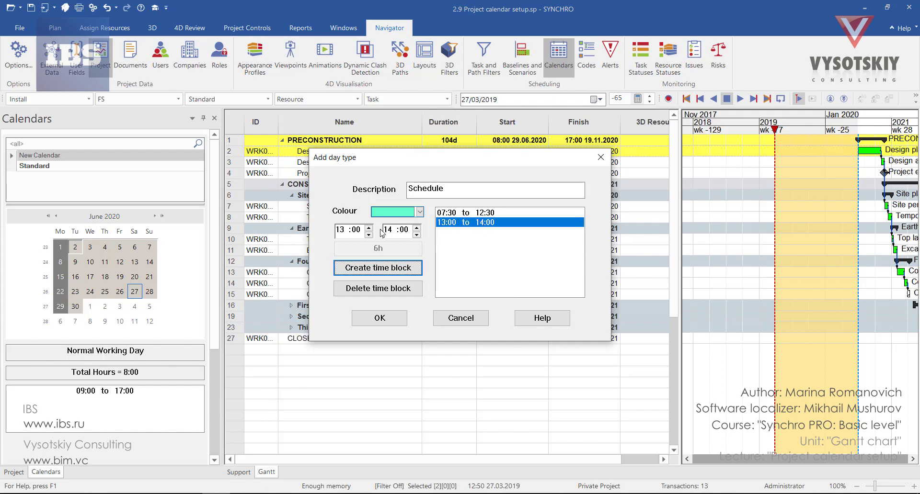
{"action": "left_click", "coordinate": [354, 229]}
{"action": "type", "text": "30"}
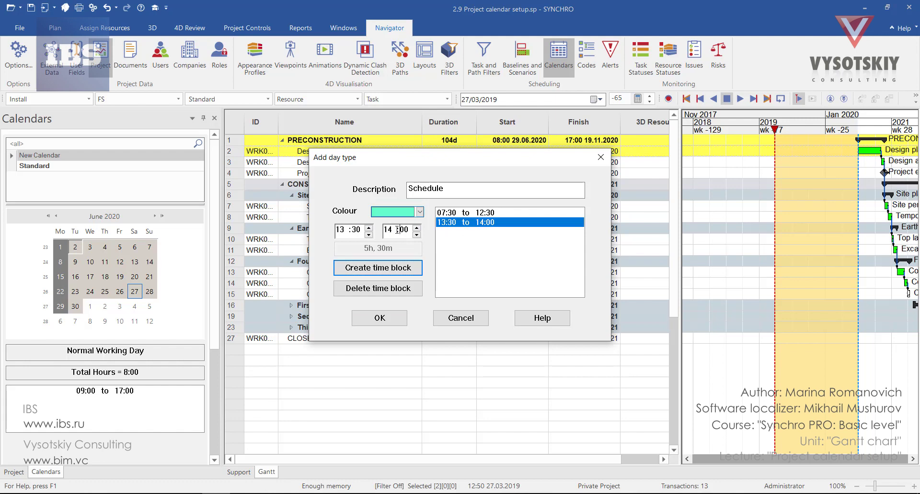
{"action": "left_click", "coordinate": [389, 229]}
{"action": "type", "text": "17"}
{"action": "left_click", "coordinate": [449, 254]}
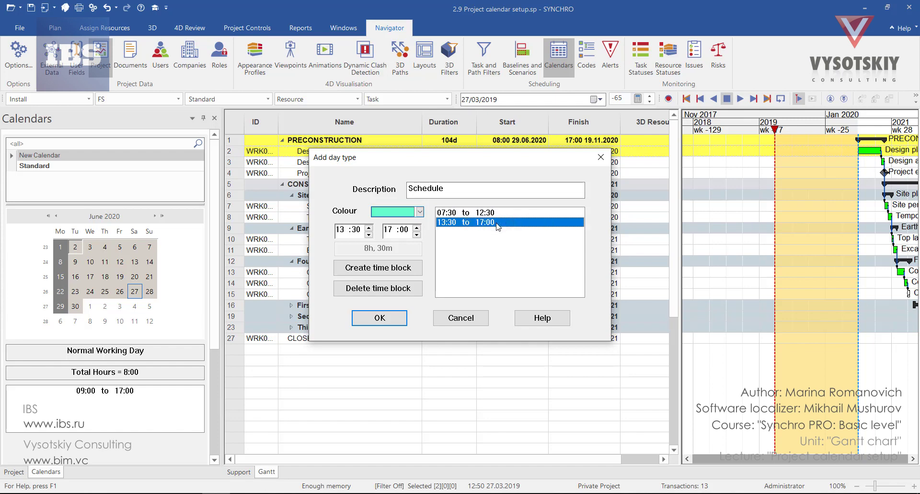
{"action": "left_click", "coordinate": [388, 319]}
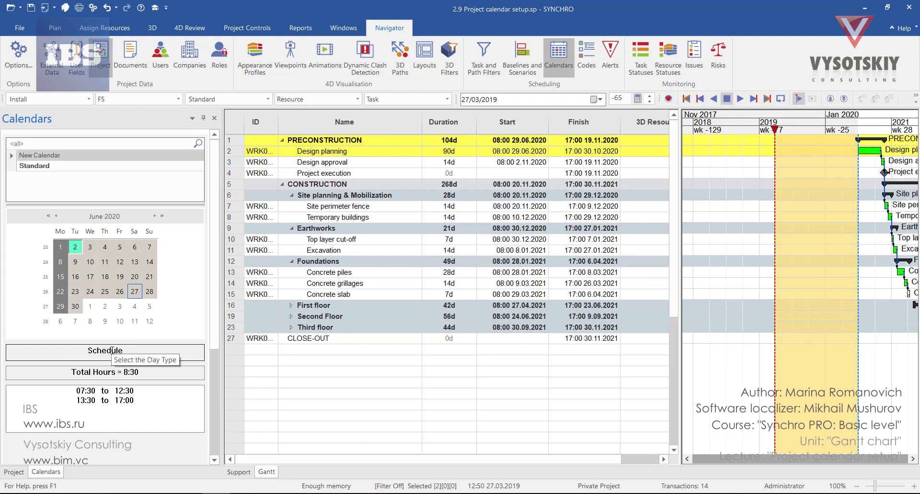
Apply the Schedule day type to each Wednesday in June 2020, starting from June 3
{"action": "right_click", "coordinate": [91, 248]}
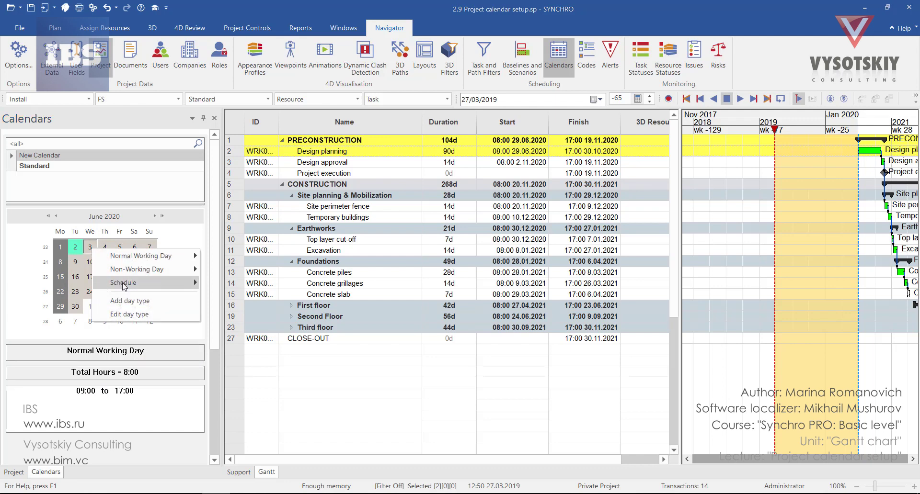
{"action": "mouse_move", "coordinate": [123, 285]}
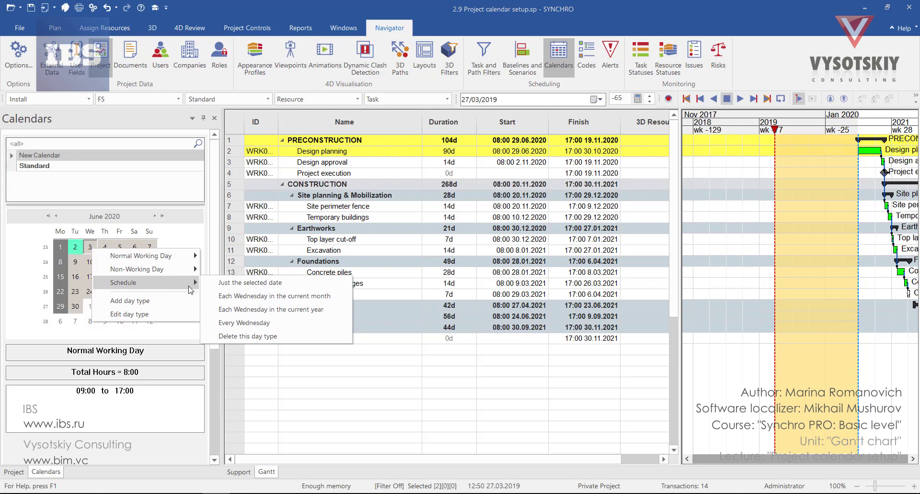
{"action": "left_click", "coordinate": [274, 296]}
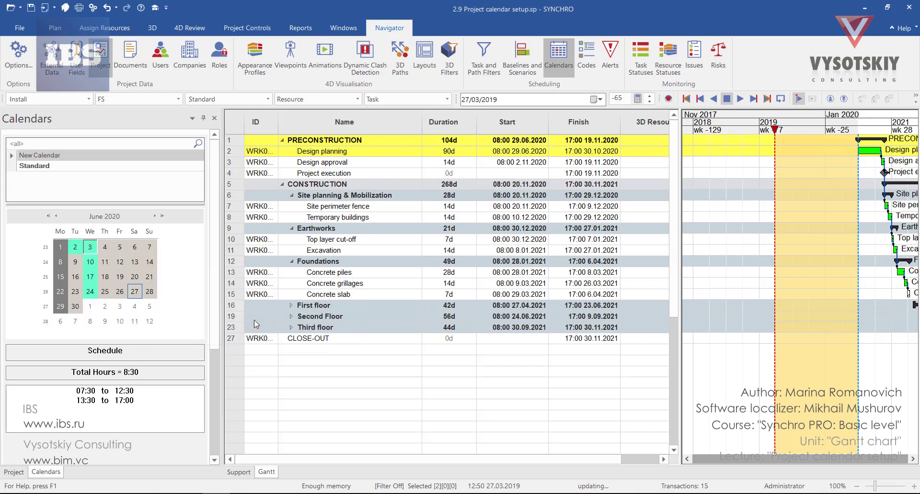
Select task rows 2–4, 7 and 8 and assign New Calendar to them
{"action": "right_click", "coordinate": [101, 158]}
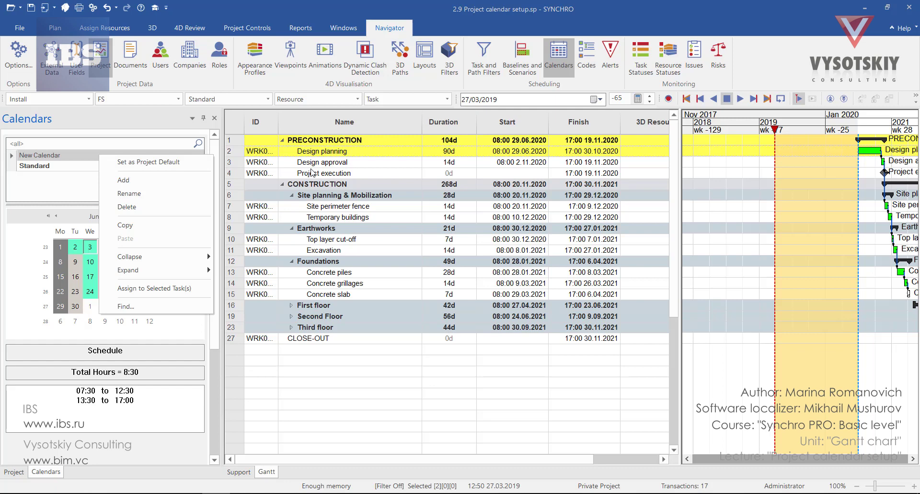
{"action": "left_click", "coordinate": [341, 158]}
{"action": "left_click", "coordinate": [341, 154]}
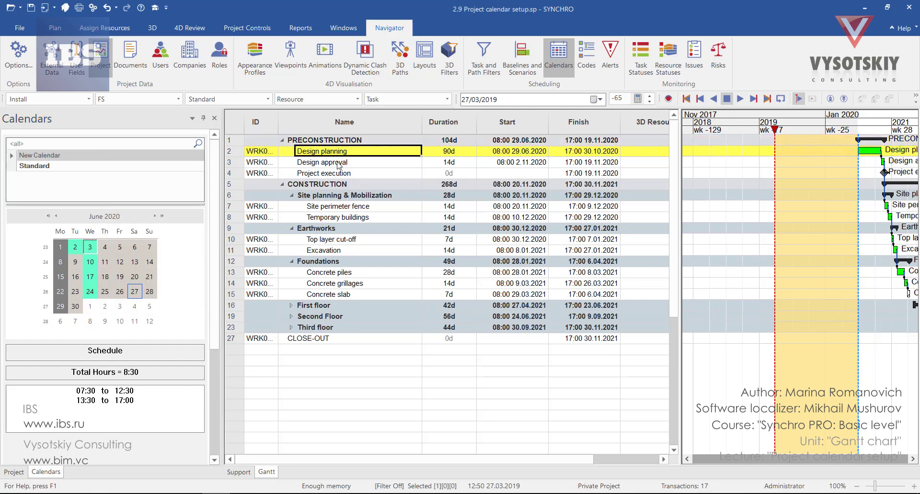
{"action": "left_click", "coordinate": [338, 176], "text": "shift"}
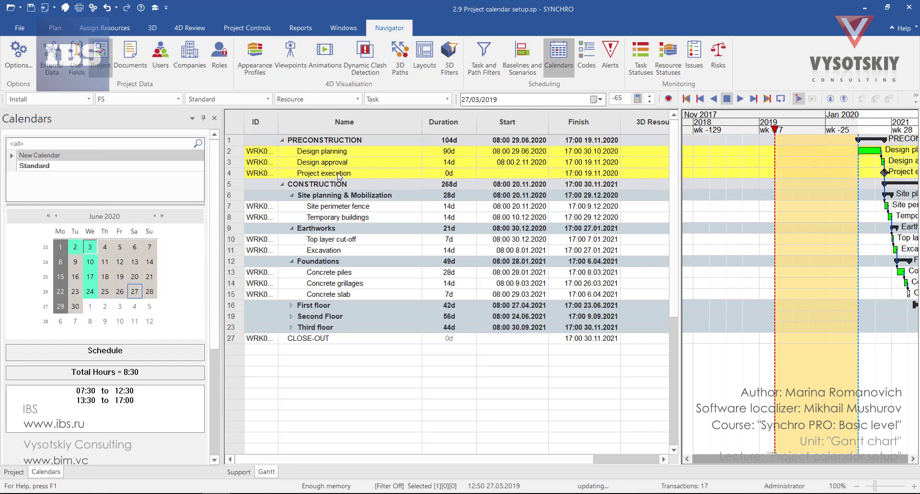
{"action": "left_click", "coordinate": [343, 208], "text": "ctrl"}
{"action": "left_click", "coordinate": [342, 218], "text": "ctrl"}
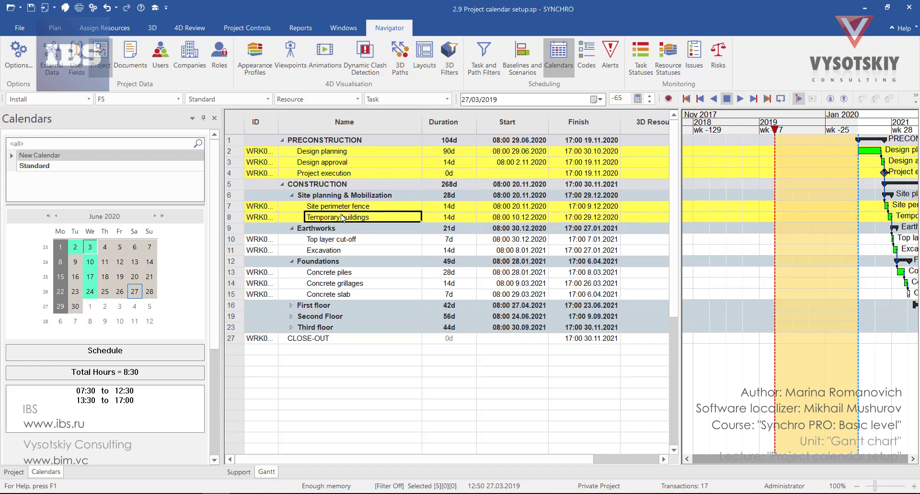
{"action": "right_click", "coordinate": [145, 156]}
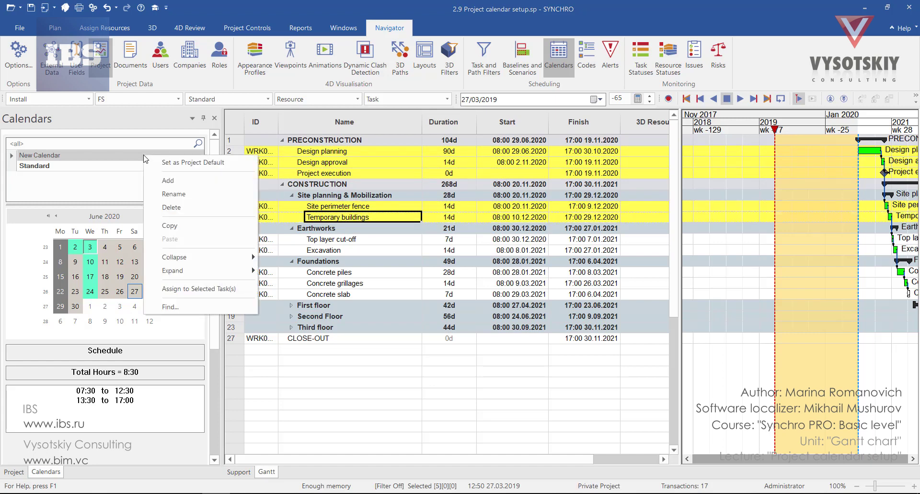
{"action": "left_click", "coordinate": [232, 289]}
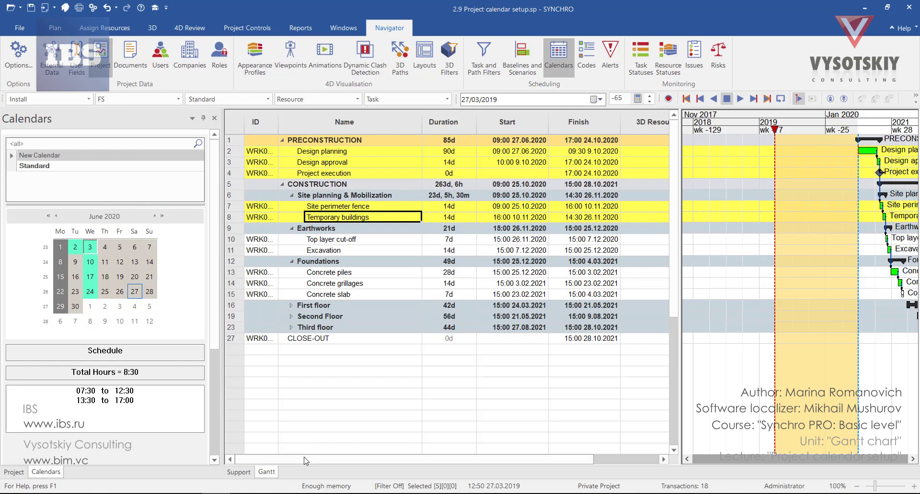